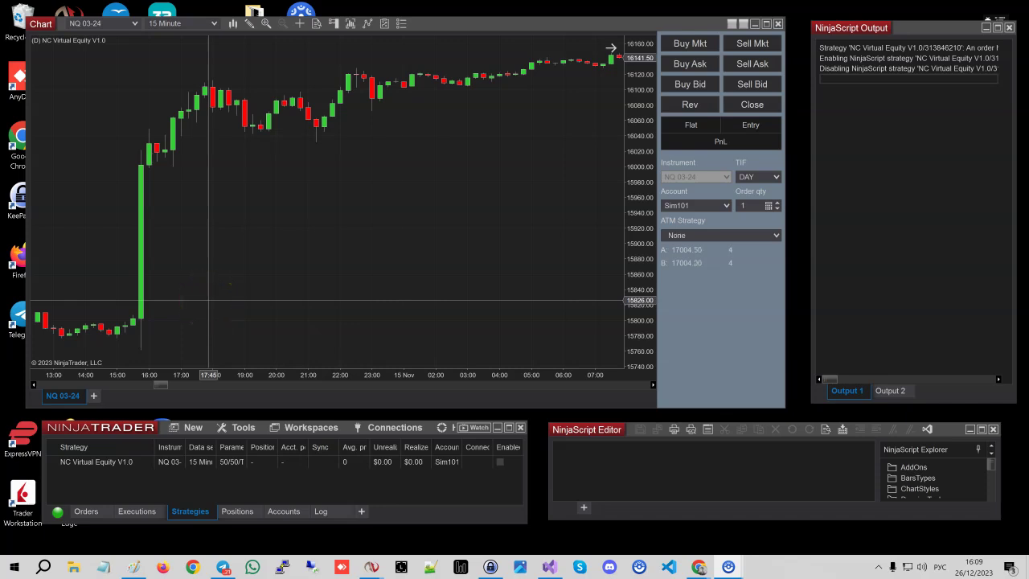
# Step: In Paint, delete the old green sketch and start a new purple line with the Pencil
pyautogui.click(194, 359)
pyautogui.click(189, 306)
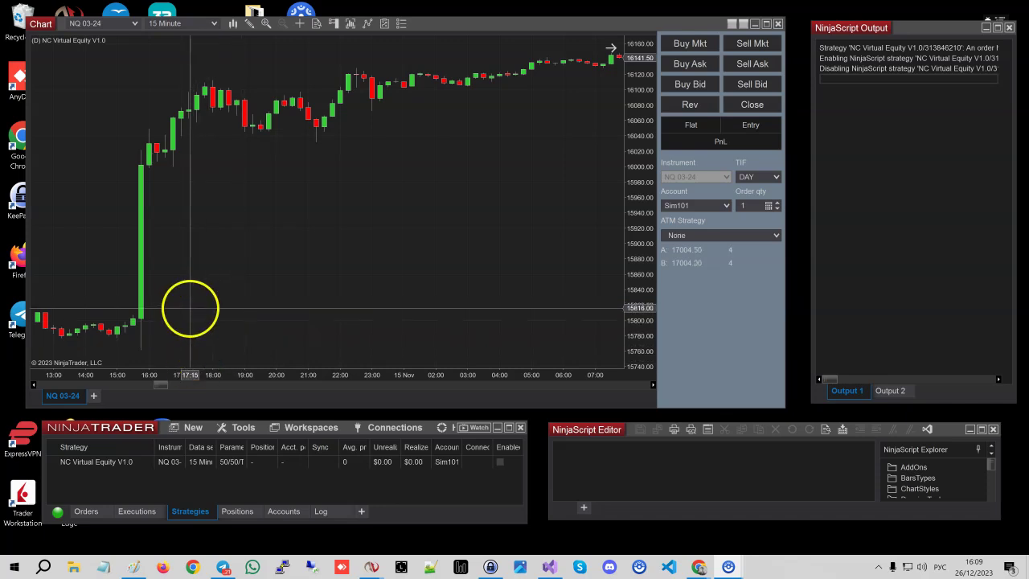
pyautogui.click(134, 567)
pyautogui.click(74, 46)
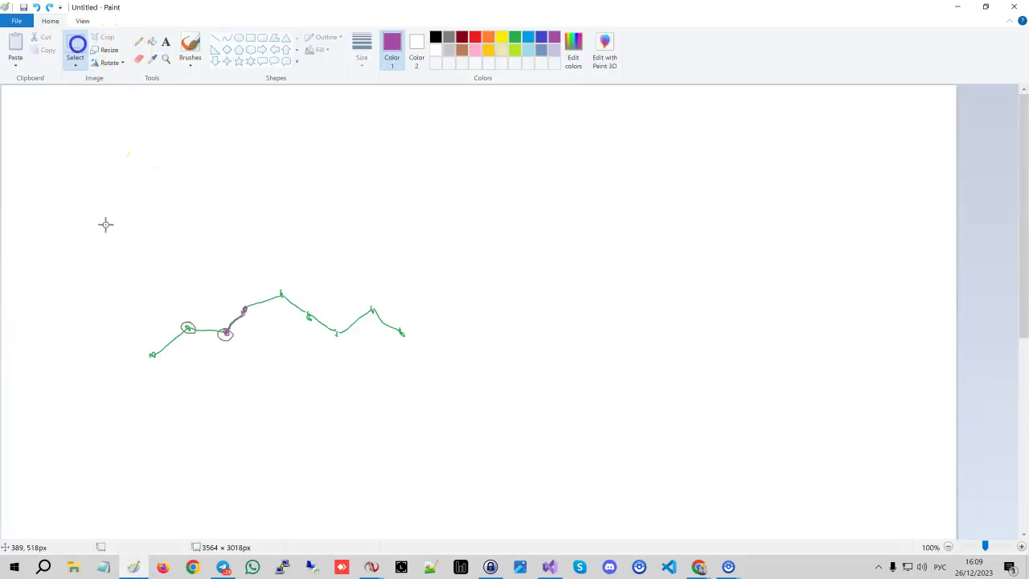
pyautogui.moveTo(100, 248); pyautogui.dragTo(455, 425)
pyautogui.press('Delete')
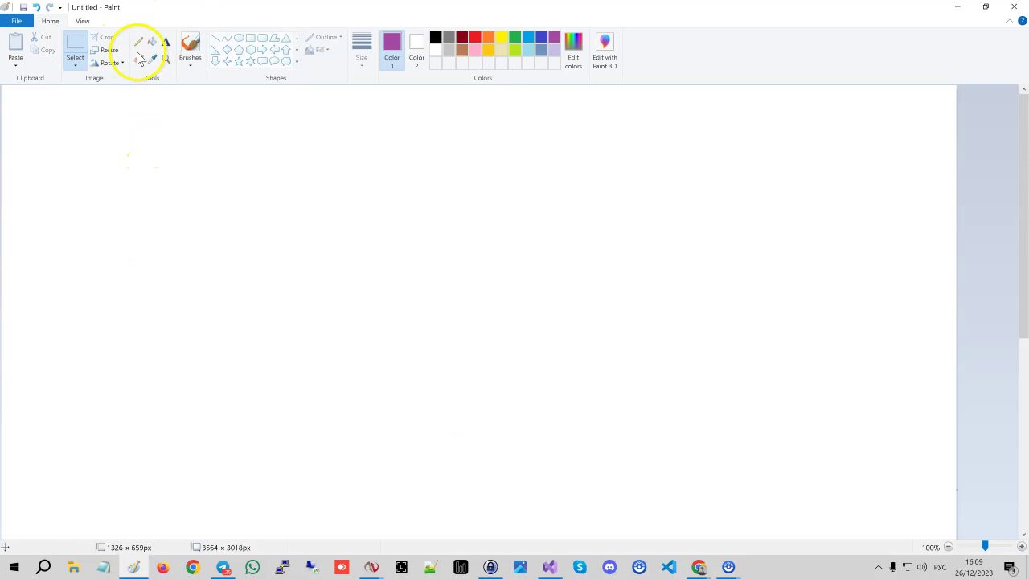
pyautogui.click(138, 41)
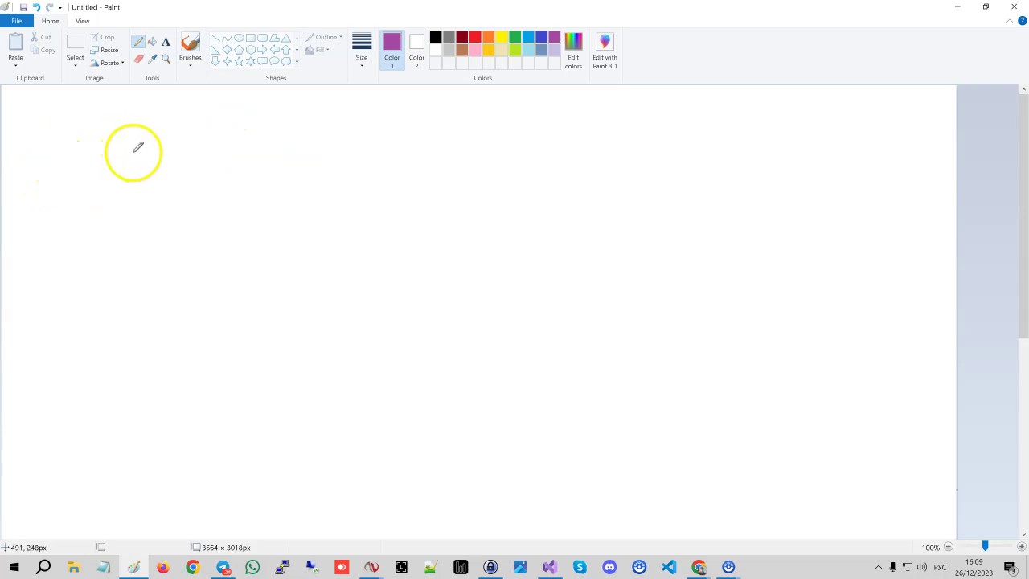
pyautogui.moveTo(35, 117); pyautogui.dragTo(51, 126)
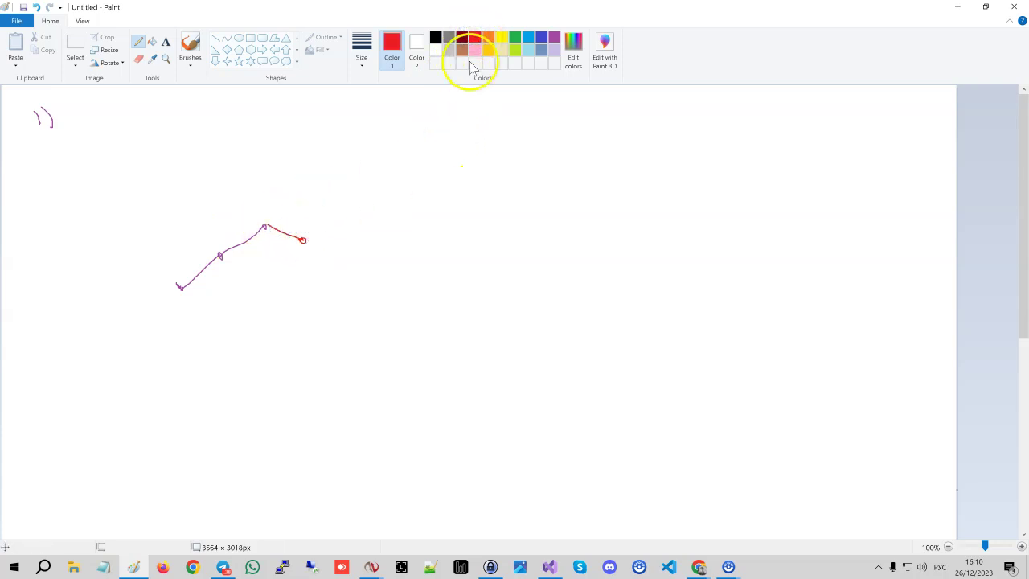
# Step: In grey, add tick marks along the line and a small label beside the red end
pyautogui.click(449, 37)
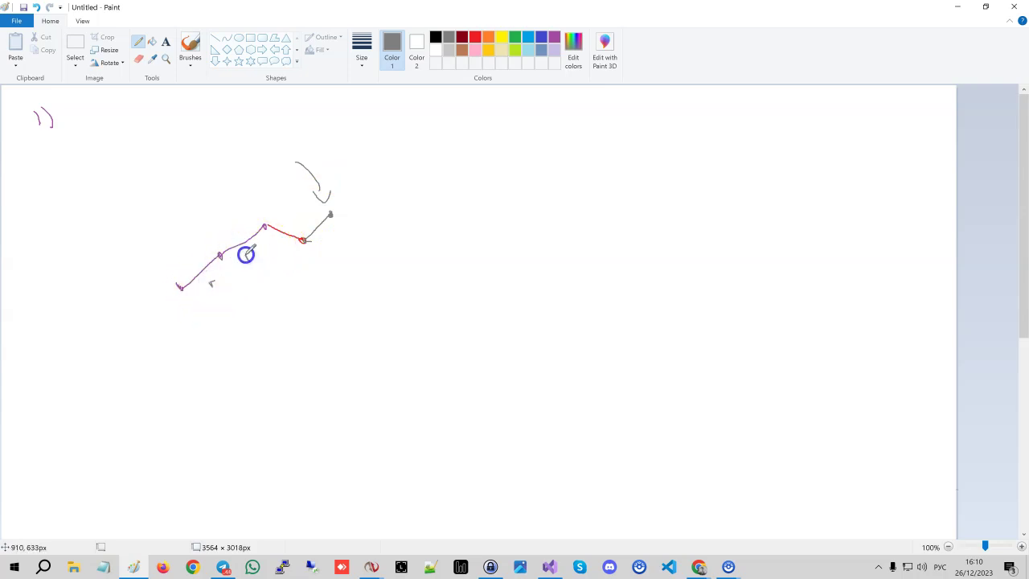
pyautogui.click(281, 245)
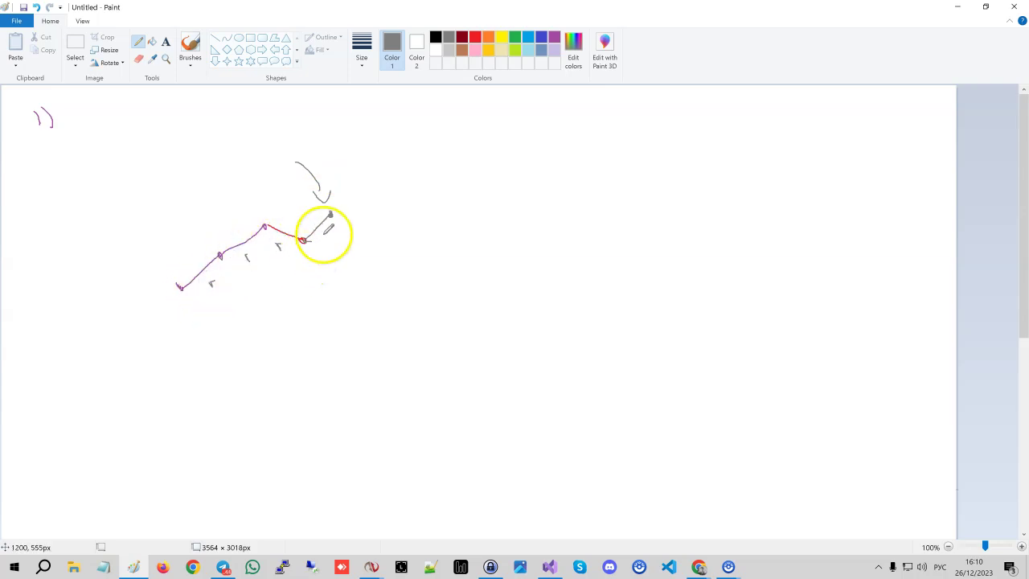
pyautogui.click(320, 231)
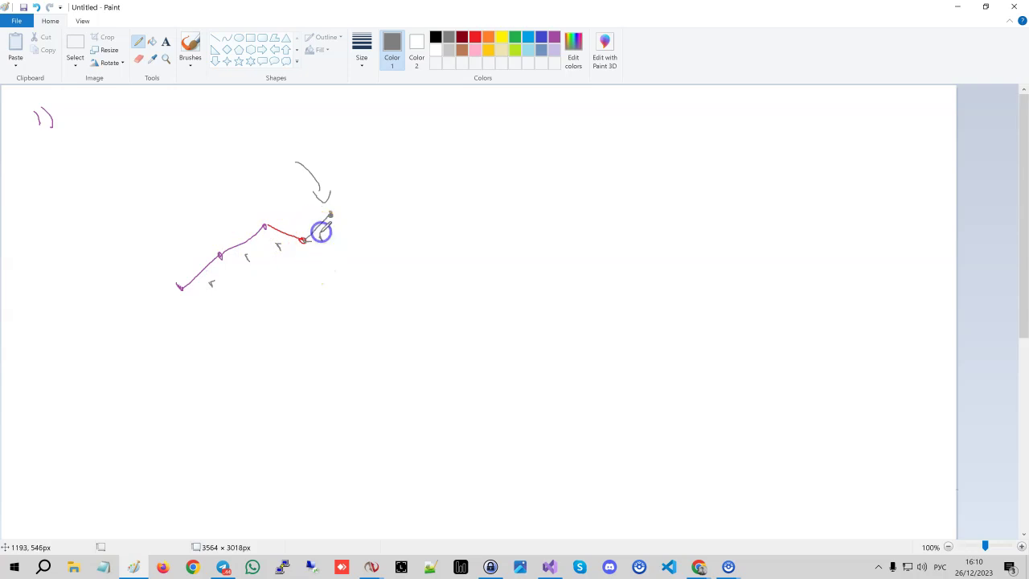
pyautogui.click(324, 243)
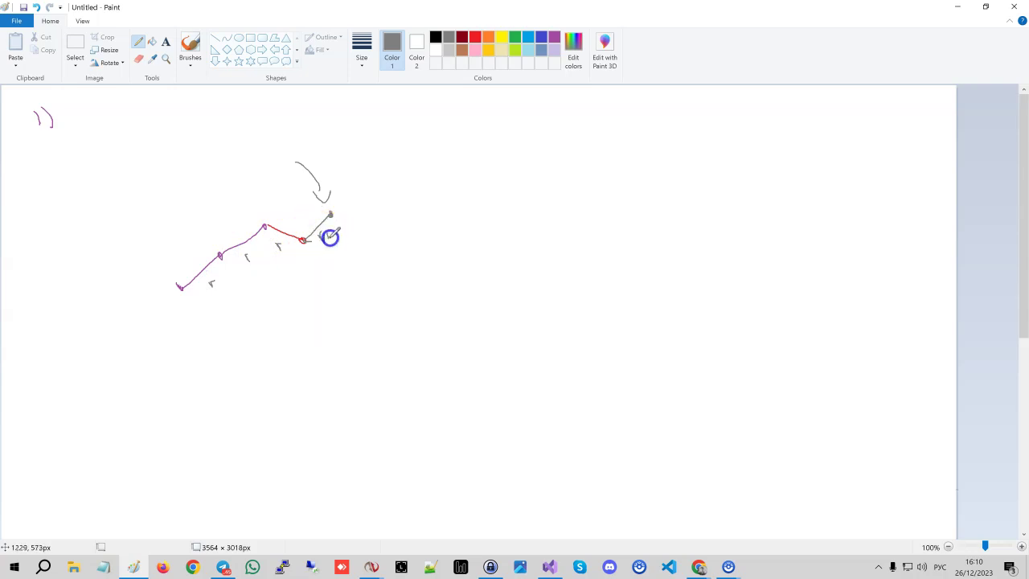
pyautogui.moveTo(330, 237); pyautogui.dragTo(328, 234)
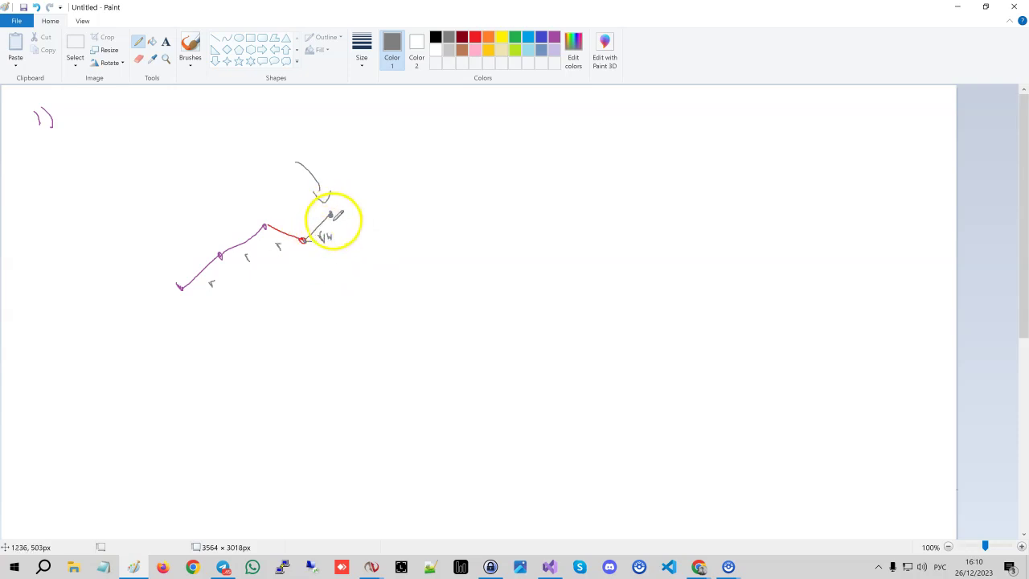
# Step: Extend the line up and to the right from the grey end in purple
pyautogui.click(488, 37)
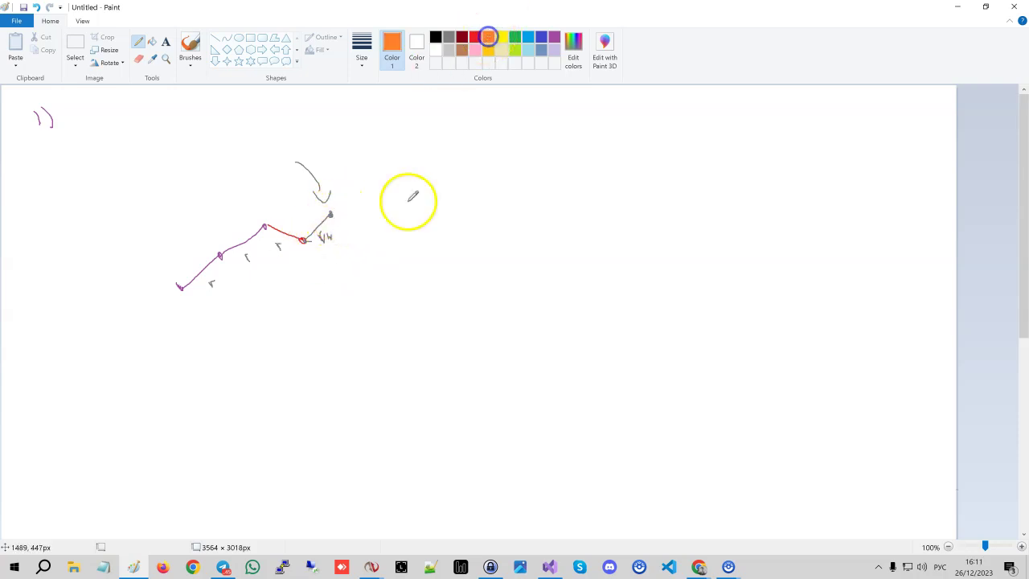
pyautogui.click(554, 37)
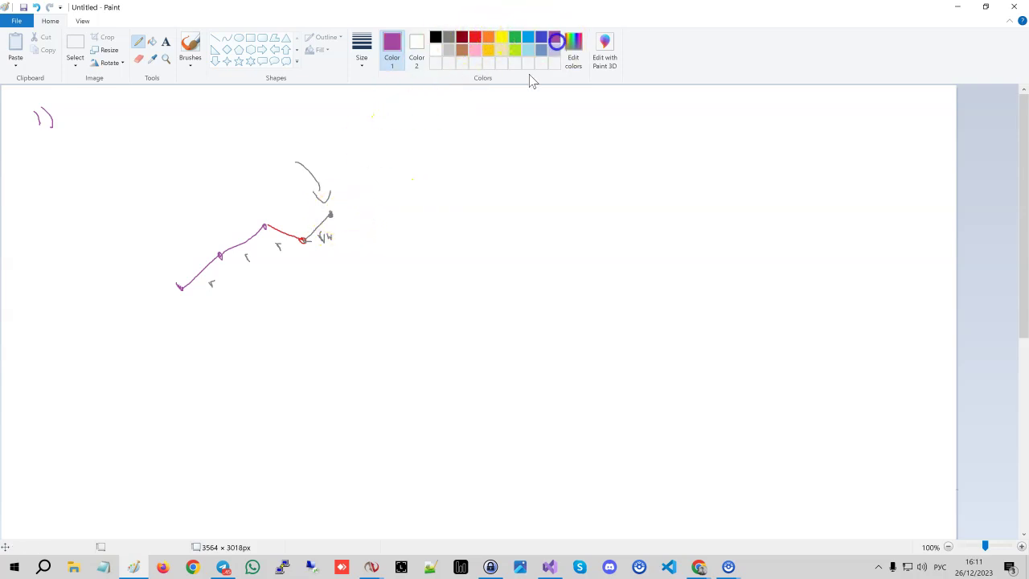
pyautogui.moveTo(331, 215); pyautogui.dragTo(367, 186)
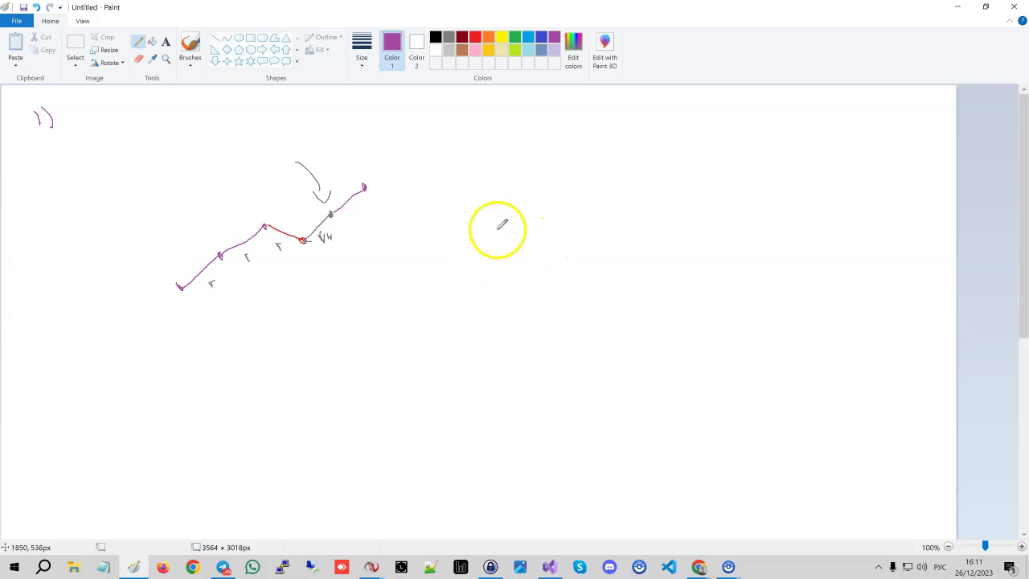
# Step: Draw a separate peaked test stroke on the right, then select and delete it
pyautogui.moveTo(491, 239)
pyautogui.mouseDown()
pyautogui.moveTo(531, 195)
pyautogui.moveTo(636, 272)
pyautogui.mouseUp()
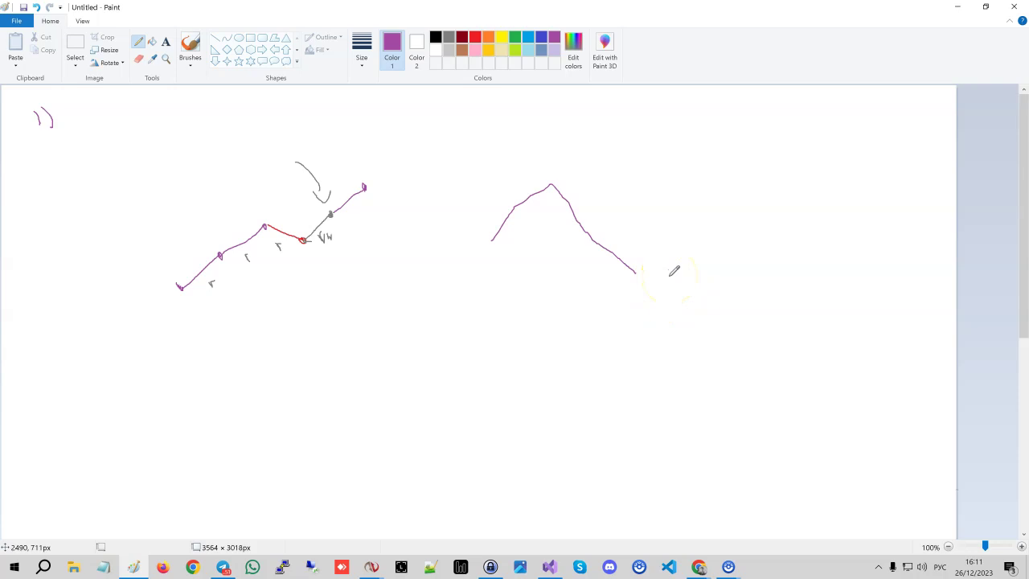
pyautogui.click(78, 44)
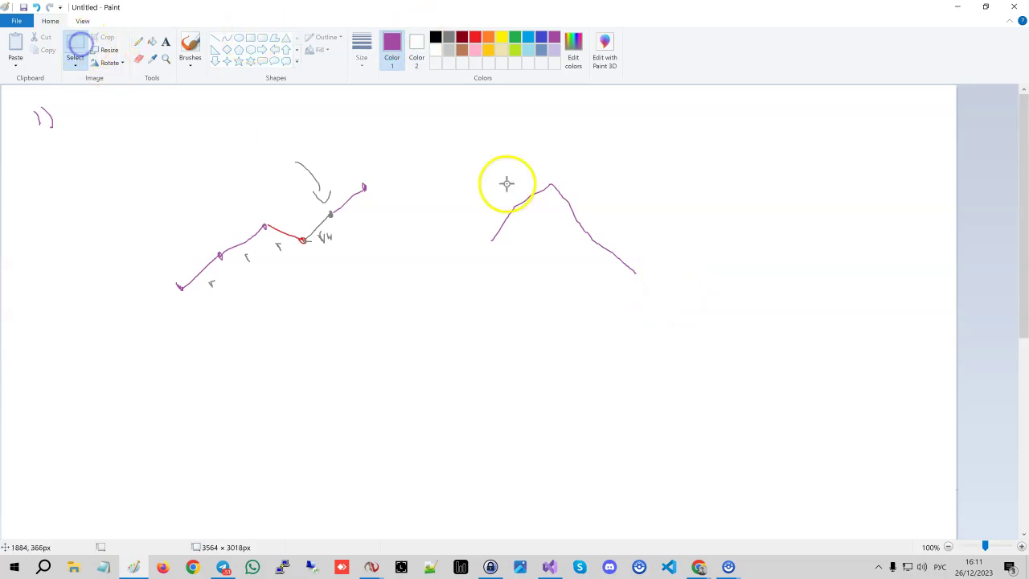
pyautogui.moveTo(454, 151); pyautogui.dragTo(699, 315)
pyautogui.press('Delete')
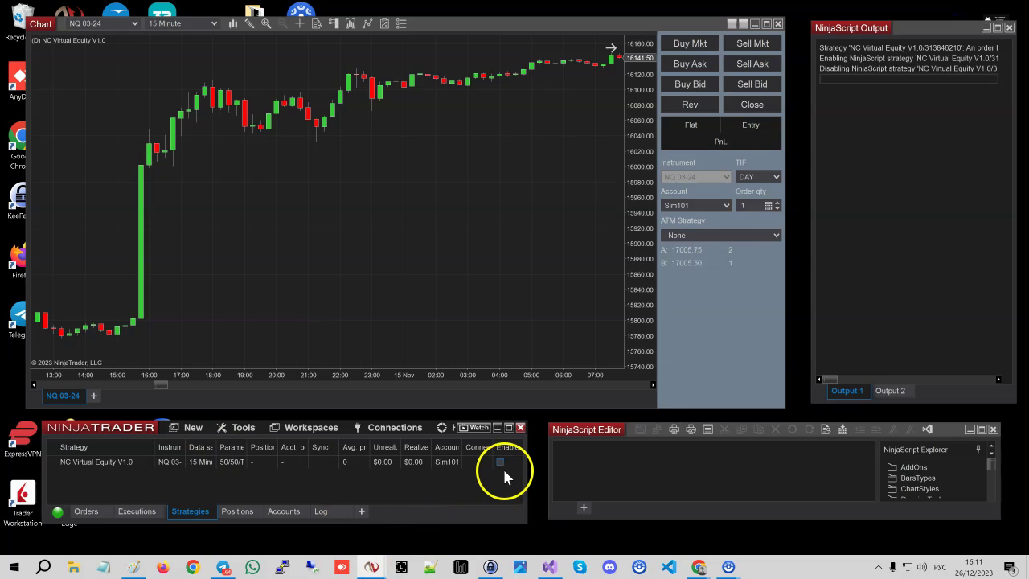
# Step: Enable NC Virtual Equity, zoom to the Enter Long/Profit Long trades, and enlarge the equity panel
pyautogui.click(500, 462)
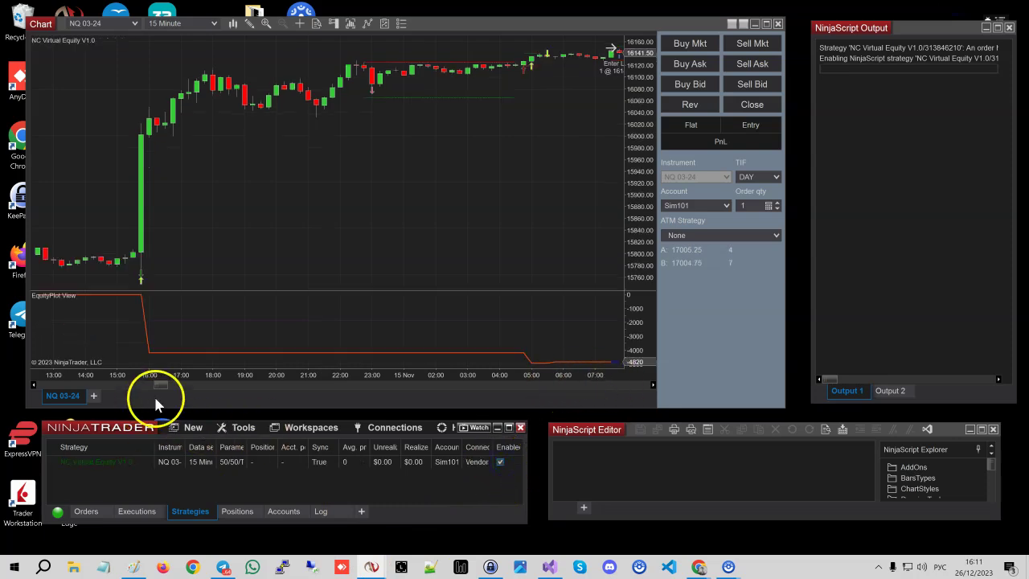
pyautogui.moveTo(159, 385); pyautogui.dragTo(42, 385)
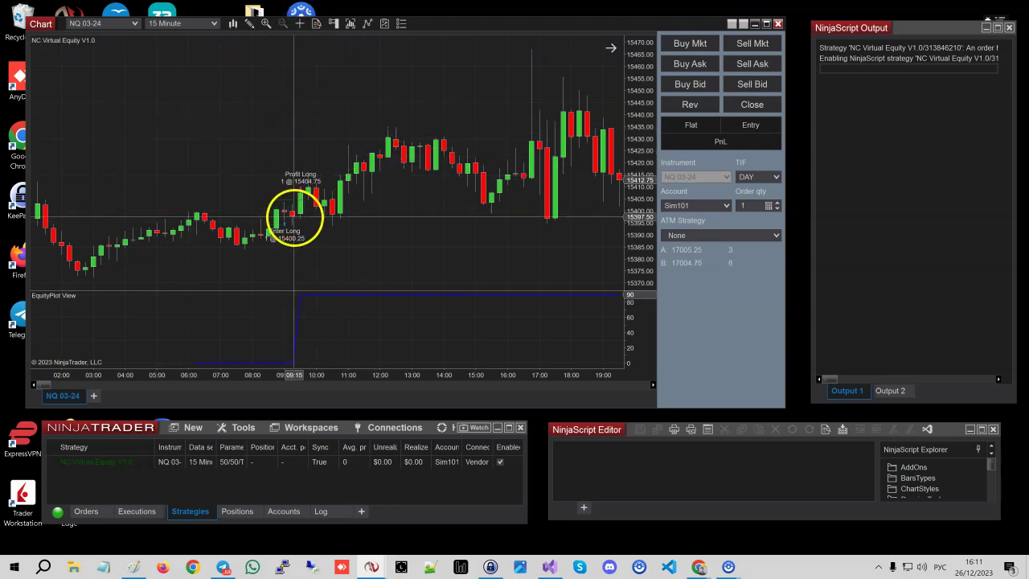
pyautogui.moveTo(404, 376); pyautogui.dragTo(345, 379)
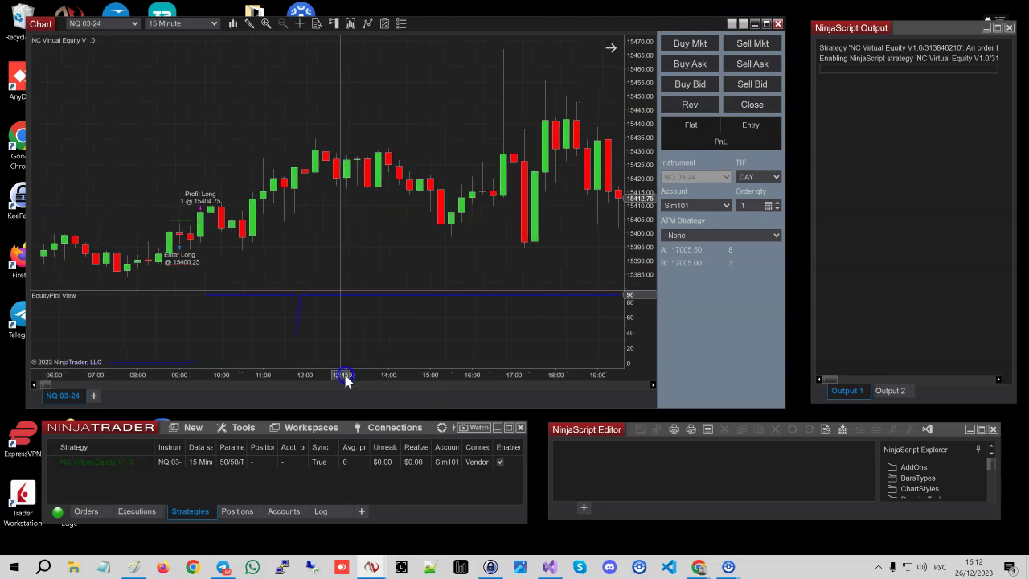
pyautogui.scroll(3, 46, 391)
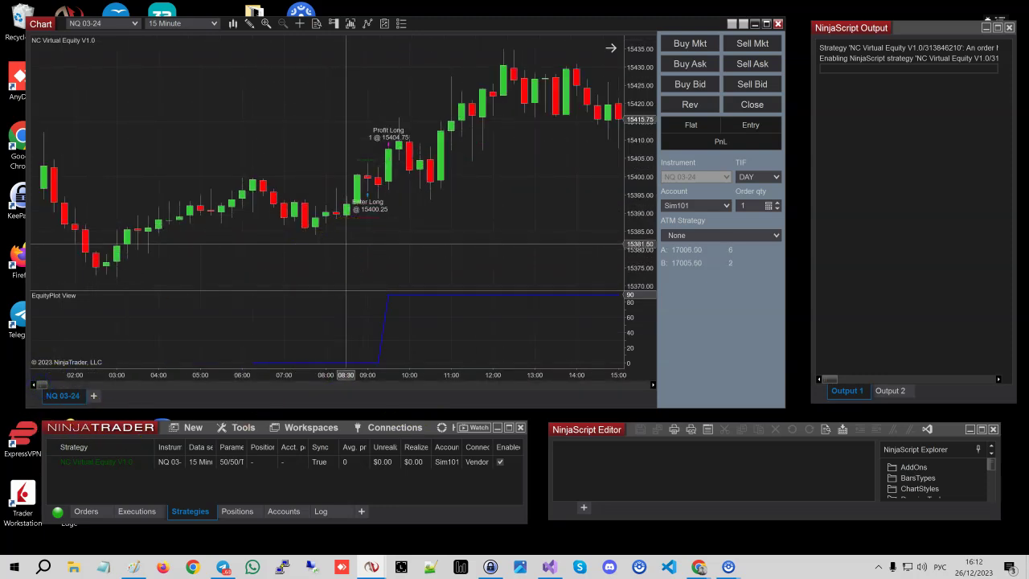
pyautogui.moveTo(374, 291); pyautogui.dragTo(382, 279)
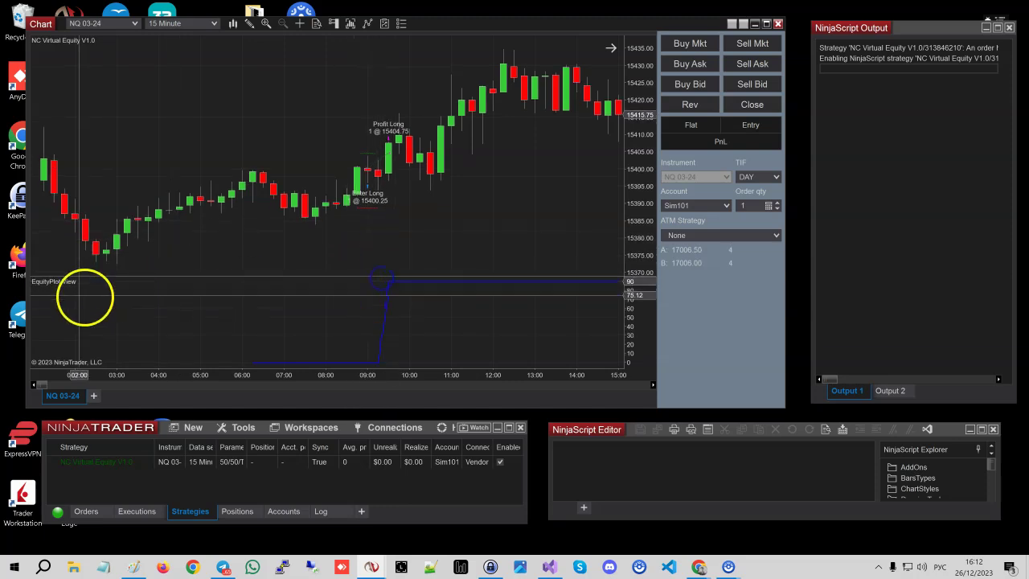
# Step: Minimize Paint to reveal the NinjaTrader chart and its windows
pyautogui.click(180, 375)
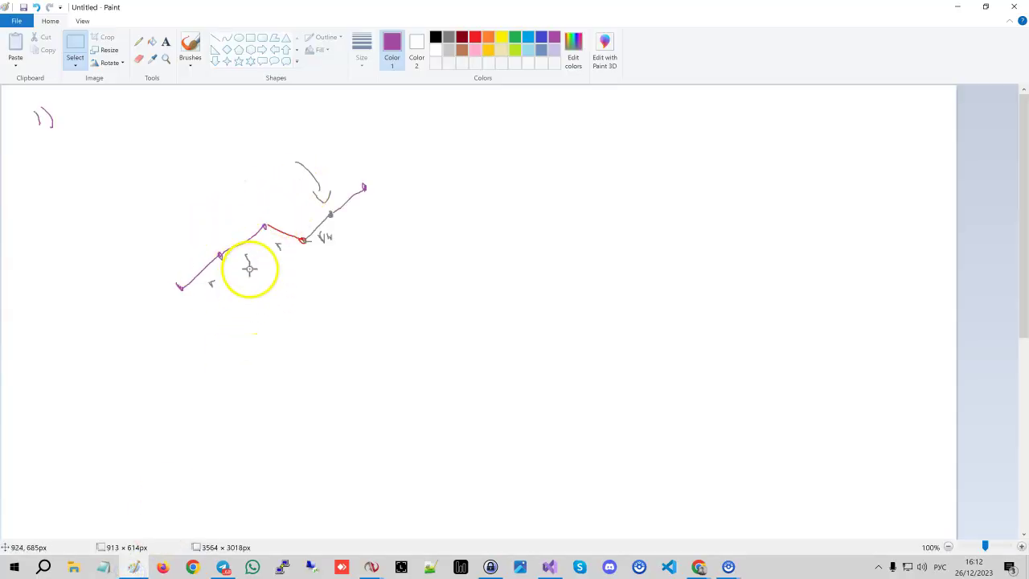
pyautogui.click(957, 11)
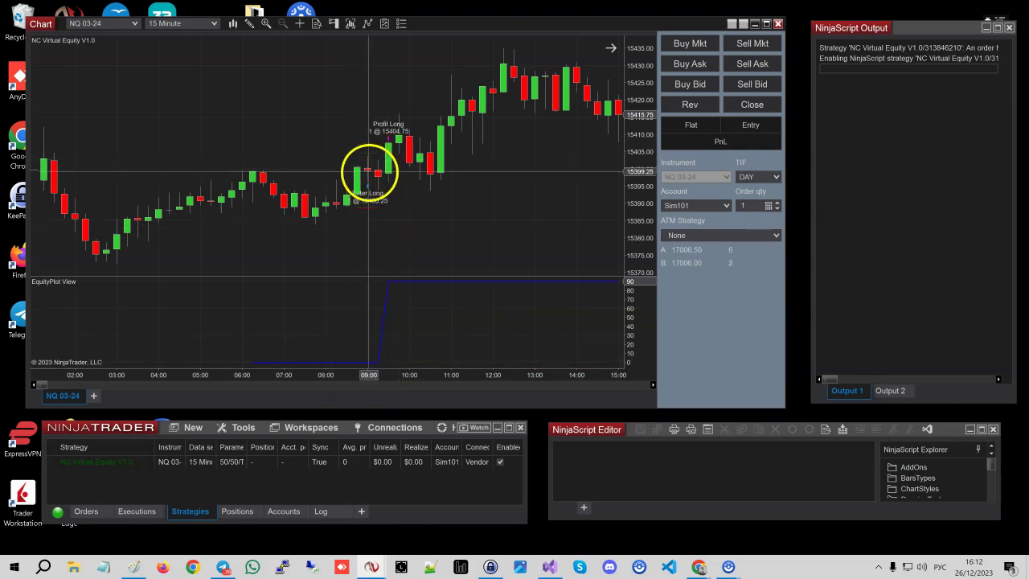
# Step: Pan and rescale to the Enter Long at 15443.25 and Stop Long at 15404, equity near -695
pyautogui.moveTo(380, 375); pyautogui.dragTo(369, 374)
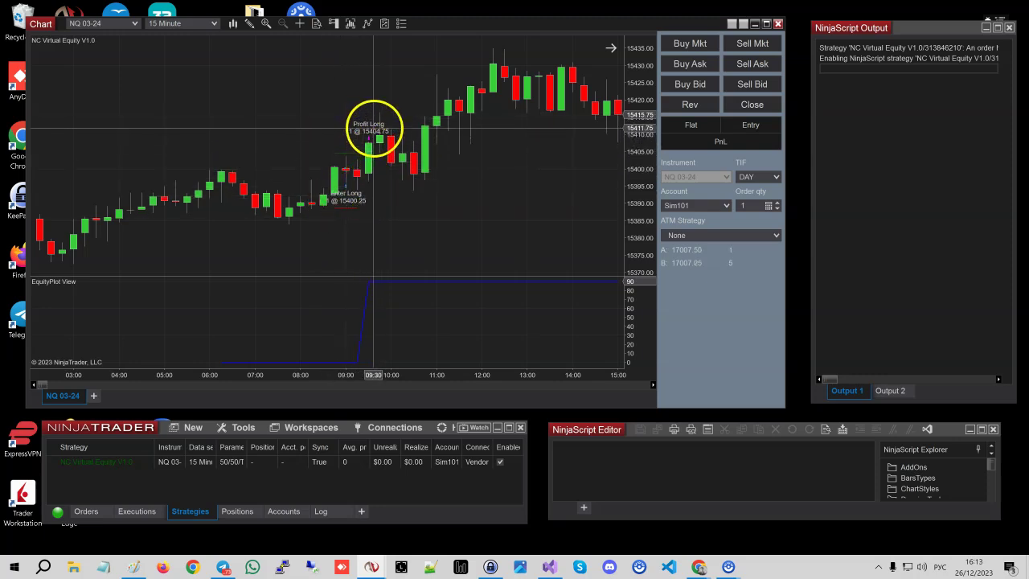
pyautogui.moveTo(510, 236)
pyautogui.mouseDown()
pyautogui.moveTo(315, 257)
pyautogui.moveTo(280, 244)
pyautogui.mouseUp()
pyautogui.moveTo(492, 222); pyautogui.dragTo(239, 237)
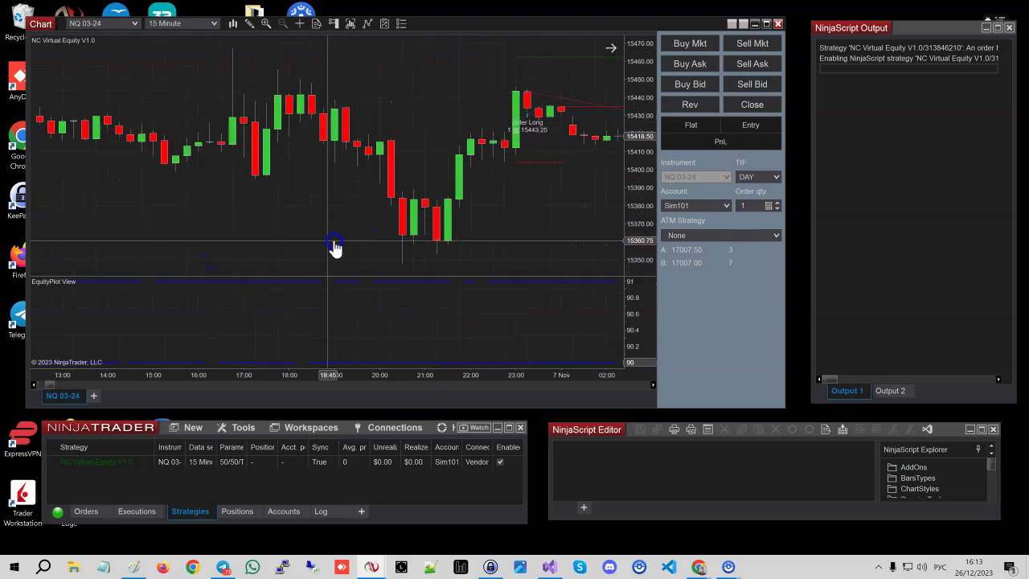
pyautogui.moveTo(514, 227); pyautogui.dragTo(339, 252)
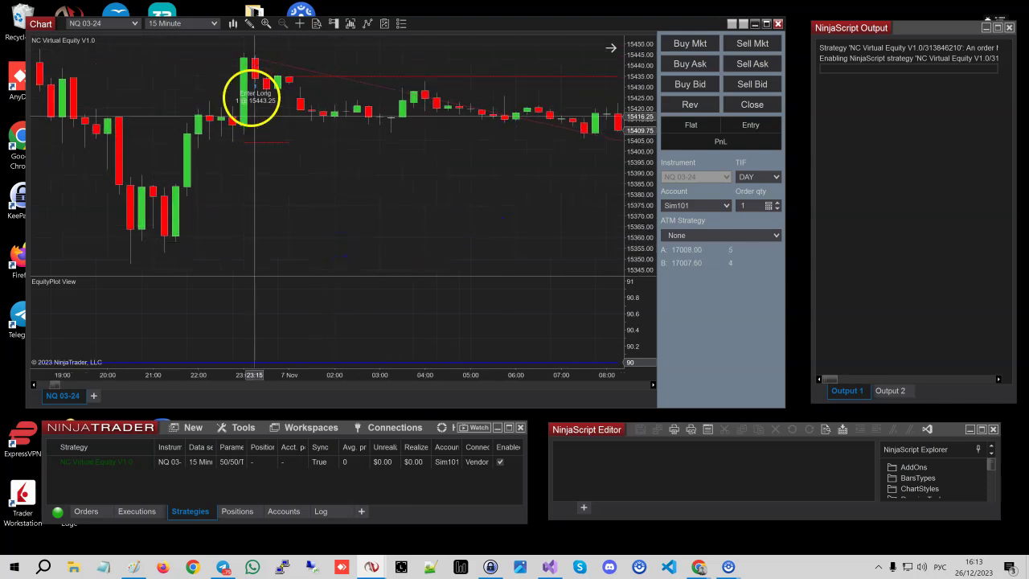
pyautogui.moveTo(321, 371)
pyautogui.mouseDown()
pyautogui.moveTo(319, 381)
pyautogui.moveTo(383, 367)
pyautogui.mouseUp()
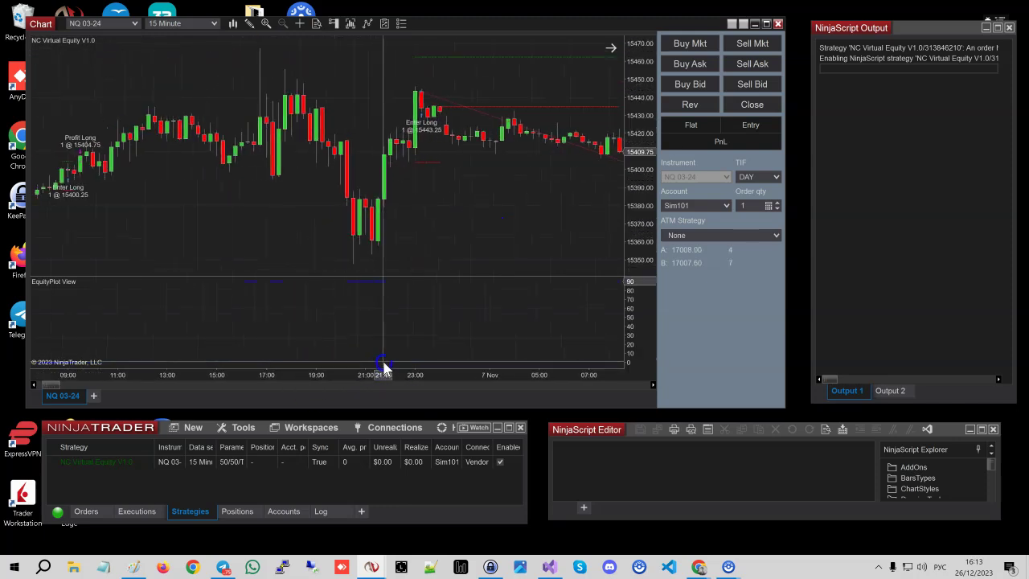
pyautogui.moveTo(471, 200)
pyautogui.mouseDown()
pyautogui.moveTo(524, 205)
pyautogui.moveTo(471, 214)
pyautogui.moveTo(561, 213)
pyautogui.mouseUp()
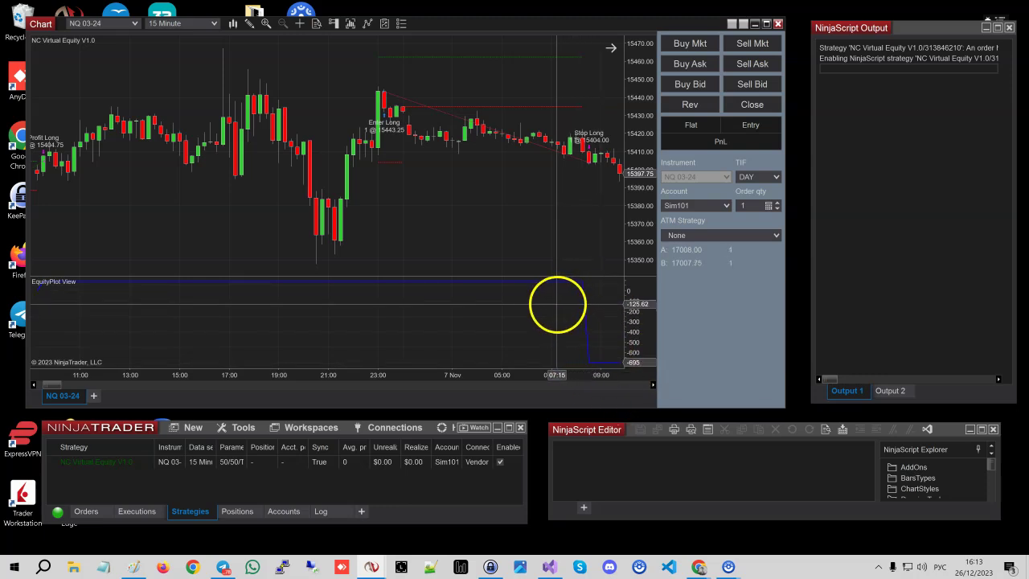
# Step: Rescale and pan to the Enter Long at 15422.25 and Stop Long near 15397, equity near -820
pyautogui.moveTo(500, 378); pyautogui.dragTo(540, 389)
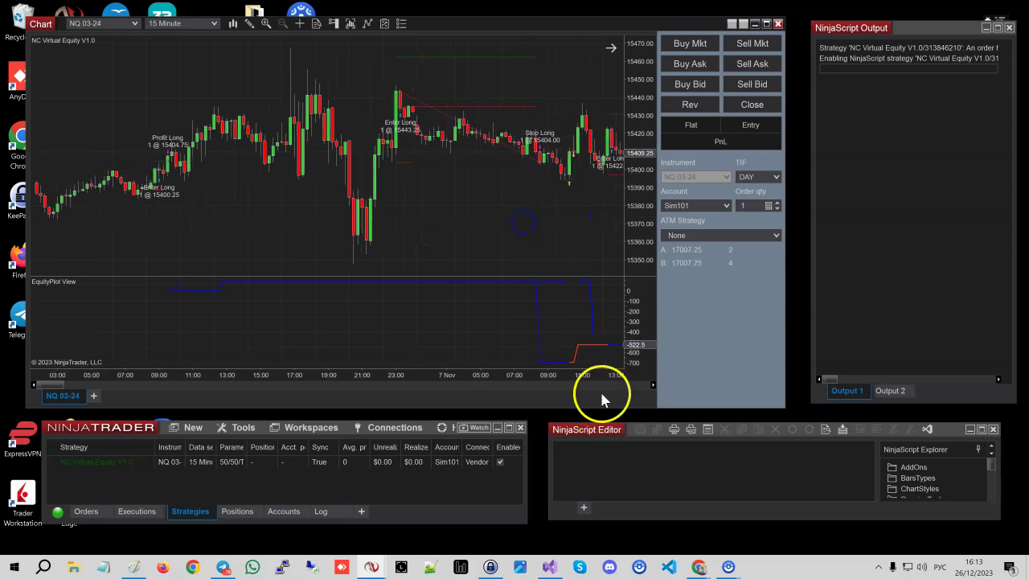
pyautogui.moveTo(592, 381); pyautogui.dragTo(298, 366)
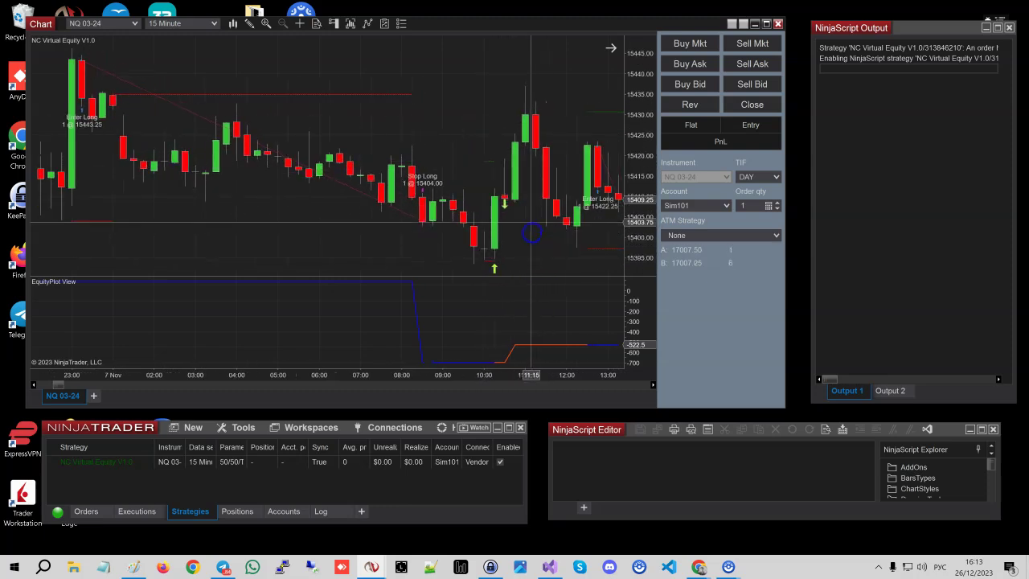
pyautogui.moveTo(496, 262)
pyautogui.mouseDown()
pyautogui.moveTo(528, 201)
pyautogui.moveTo(488, 230)
pyautogui.moveTo(496, 243)
pyautogui.mouseUp()
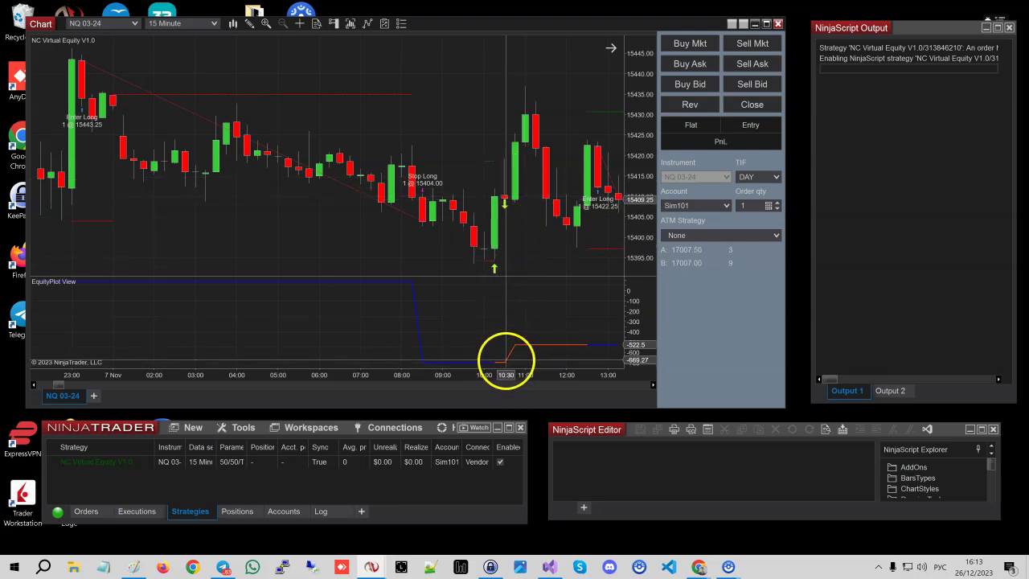
pyautogui.moveTo(505, 357); pyautogui.dragTo(510, 360)
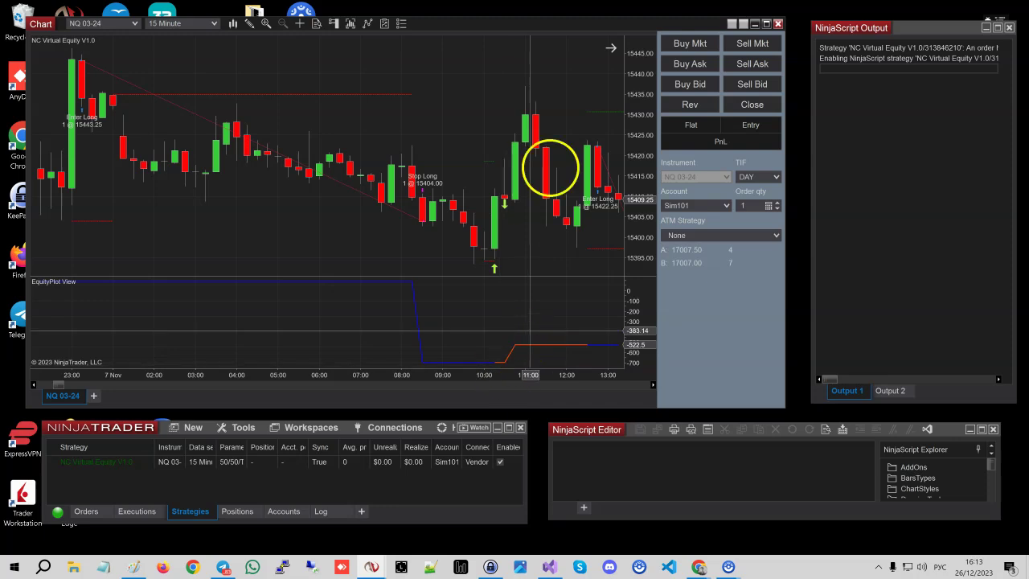
pyautogui.moveTo(551, 265); pyautogui.dragTo(523, 260)
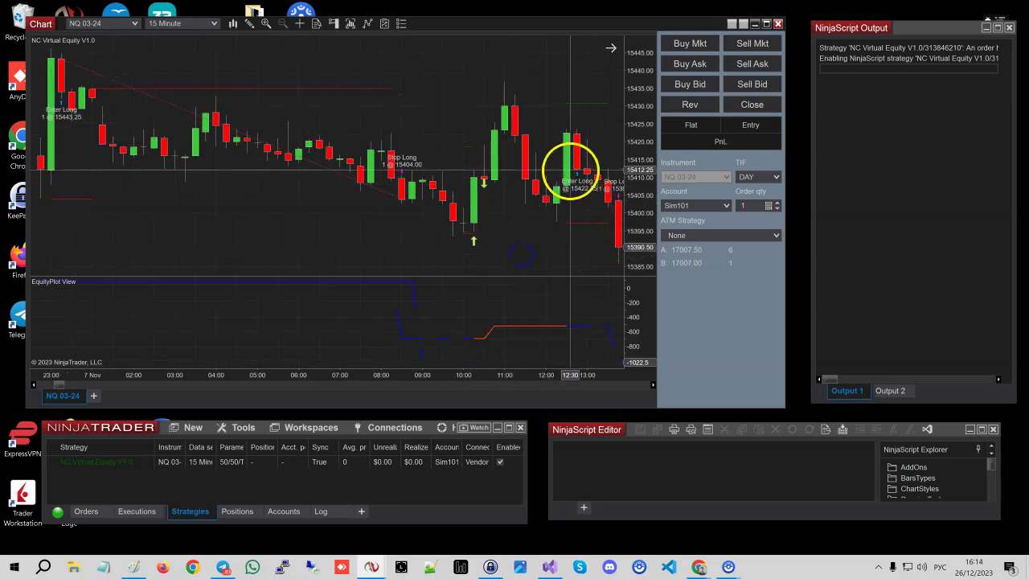
pyautogui.moveTo(576, 218)
pyautogui.mouseDown()
pyautogui.moveTo(543, 219)
pyautogui.moveTo(523, 252)
pyautogui.moveTo(559, 129)
pyautogui.mouseUp()
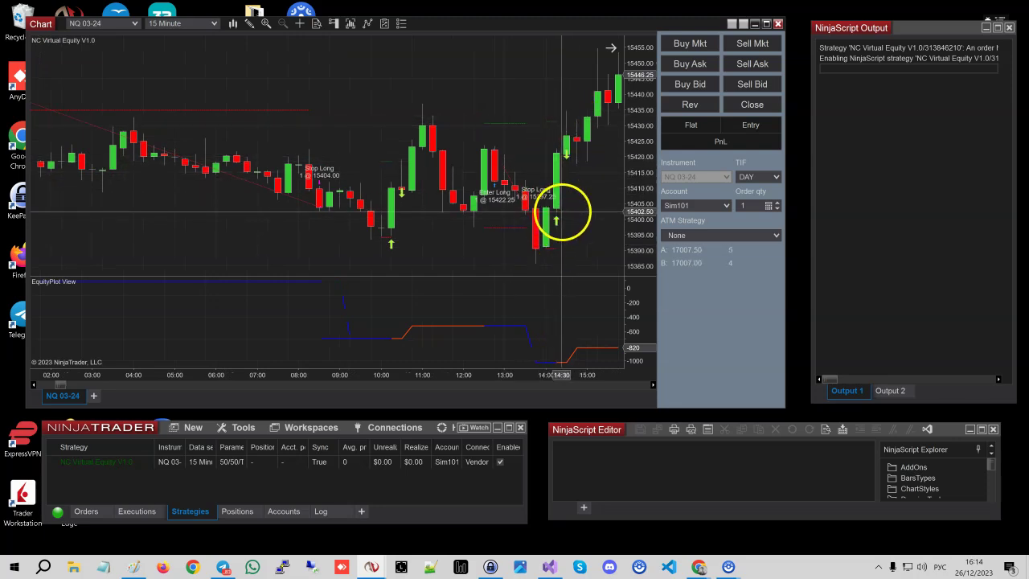
# Step: Pan forward past the late-afternoon rally and Enter Long trade, up to 10:00
pyautogui.moveTo(565, 230); pyautogui.dragTo(547, 223)
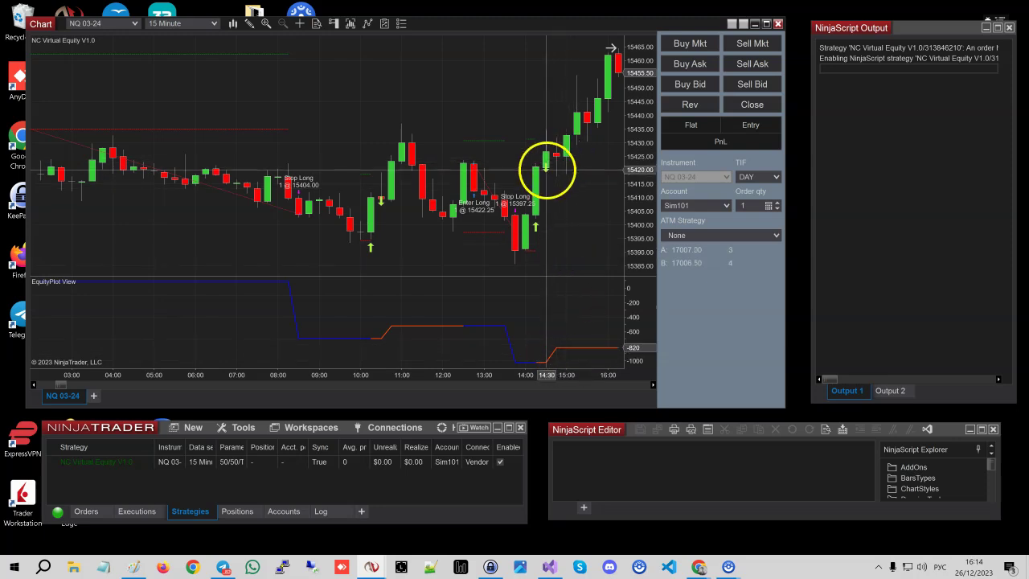
pyautogui.moveTo(570, 243); pyautogui.dragTo(546, 231)
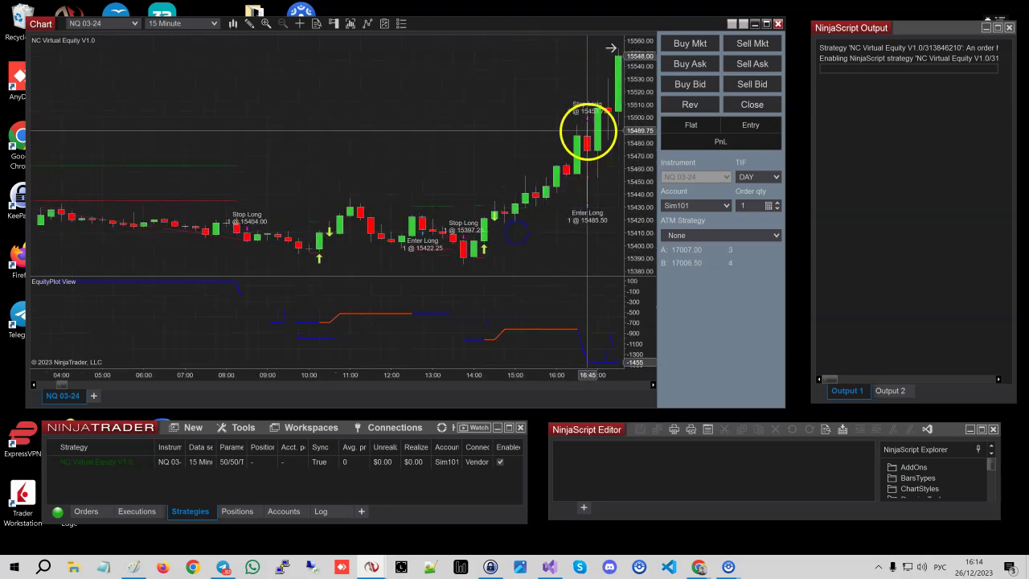
pyautogui.moveTo(586, 127)
pyautogui.mouseDown()
pyautogui.moveTo(574, 253)
pyautogui.moveTo(523, 257)
pyautogui.mouseUp()
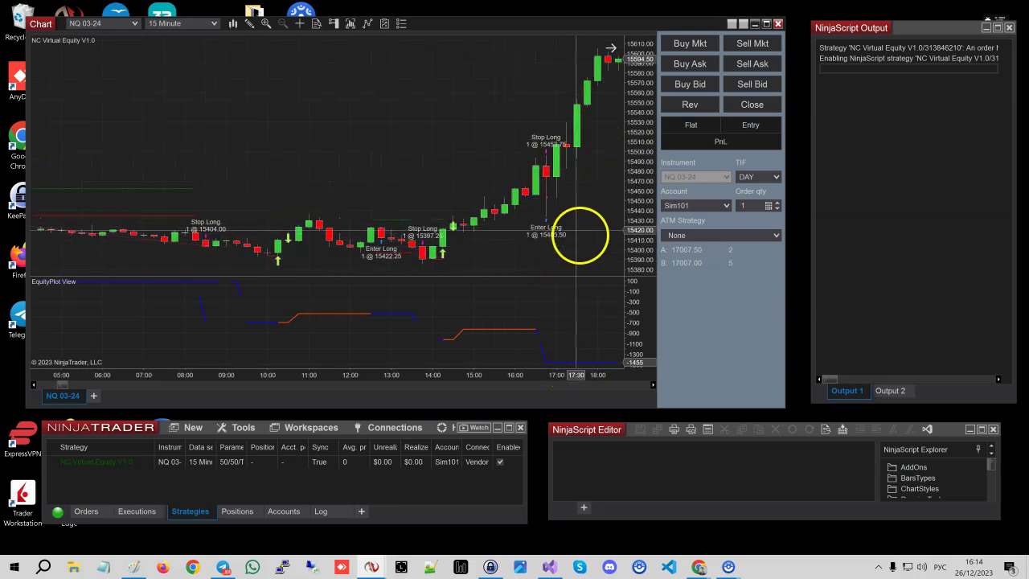
pyautogui.moveTo(570, 246)
pyautogui.mouseDown()
pyautogui.moveTo(488, 265)
pyautogui.moveTo(351, 259)
pyautogui.mouseUp()
pyautogui.moveTo(527, 210); pyautogui.dragTo(356, 222)
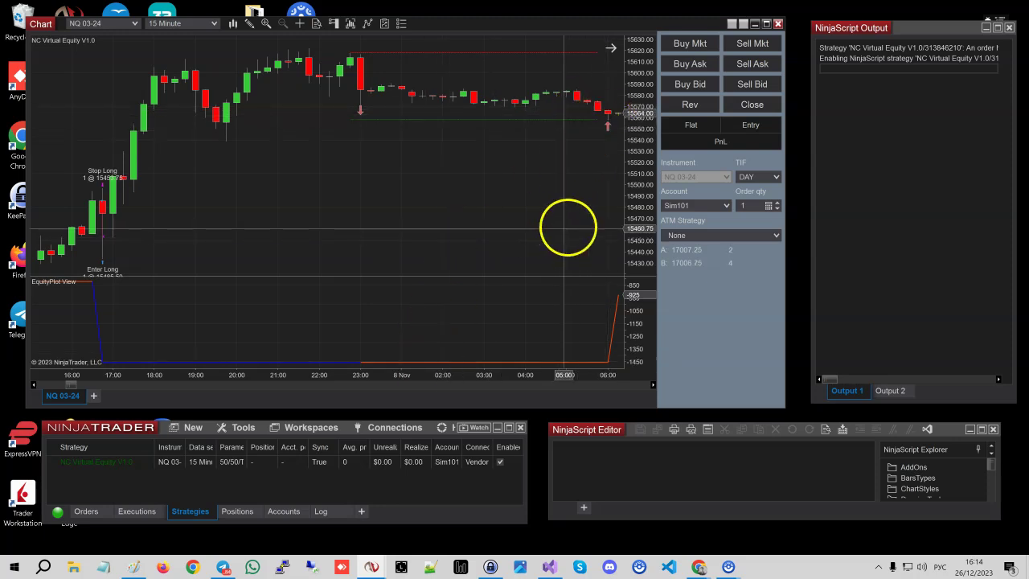
pyautogui.moveTo(567, 228); pyautogui.dragTo(356, 223)
# Step: Continue to the 10 Nov Enter Short trades and compress the time axis to show more hours
pyautogui.moveTo(514, 160)
pyautogui.mouseDown()
pyautogui.moveTo(367, 184)
pyautogui.moveTo(247, 186)
pyautogui.mouseUp()
pyautogui.moveTo(578, 257); pyautogui.dragTo(382, 257)
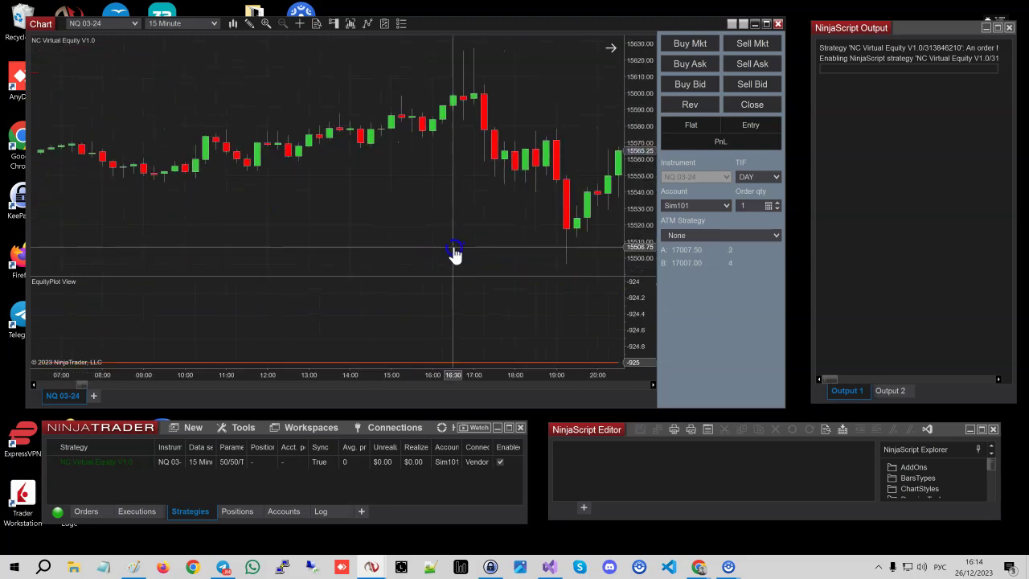
pyautogui.moveTo(603, 252)
pyautogui.mouseDown()
pyautogui.moveTo(340, 232)
pyautogui.moveTo(413, 246)
pyautogui.moveTo(325, 216)
pyautogui.mouseUp()
pyautogui.moveTo(577, 240); pyautogui.dragTo(389, 229)
pyautogui.moveTo(482, 375); pyautogui.dragTo(546, 373)
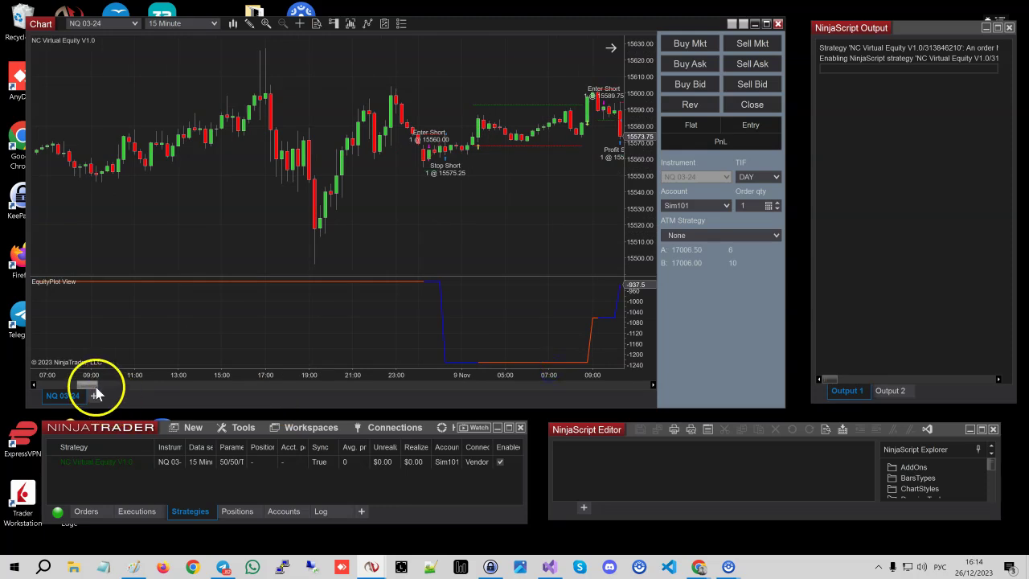
pyautogui.moveTo(96, 392); pyautogui.dragTo(127, 392)
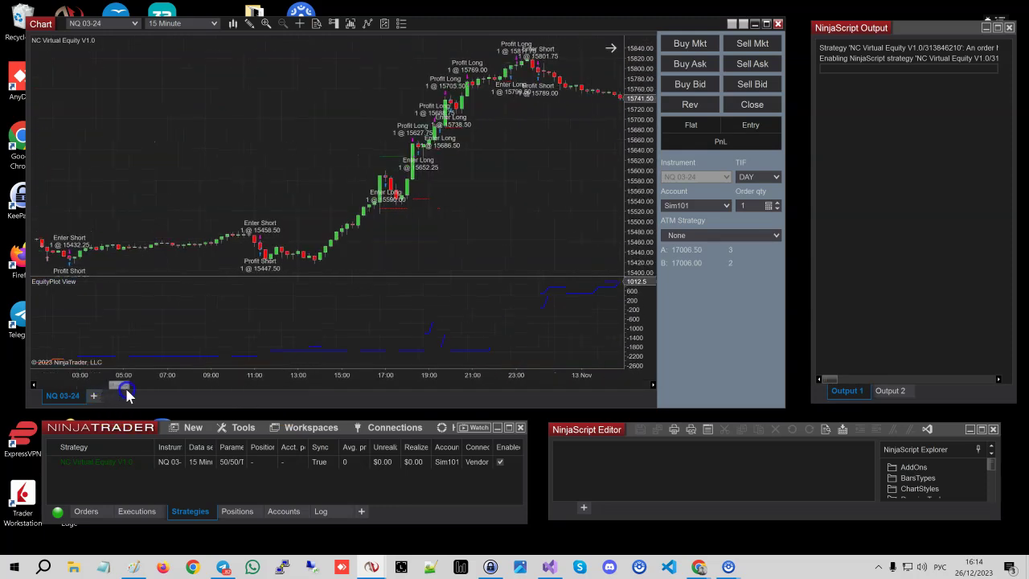
pyautogui.moveTo(127, 392); pyautogui.dragTo(120, 397)
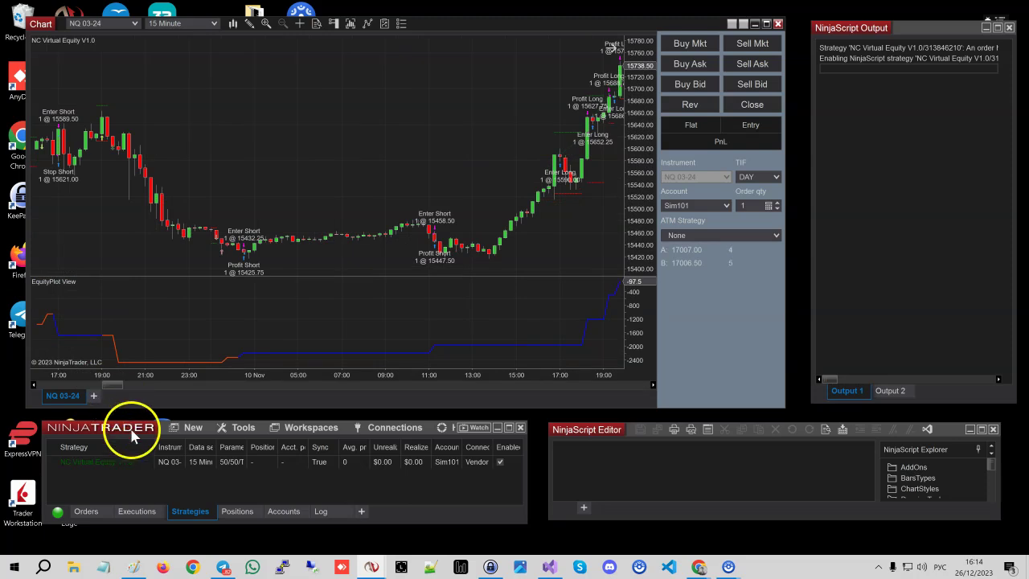
pyautogui.moveTo(336, 392); pyautogui.dragTo(386, 388)
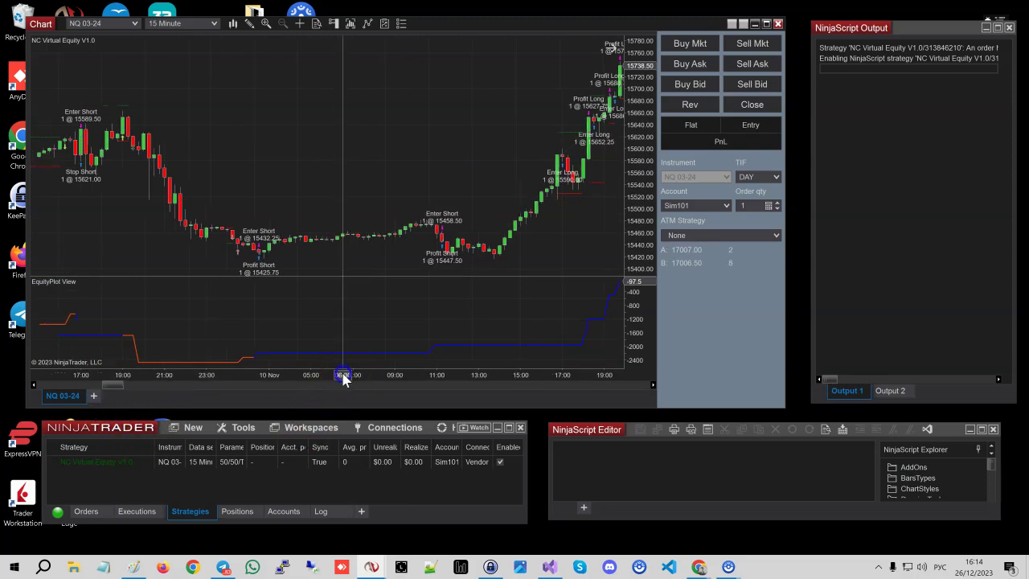